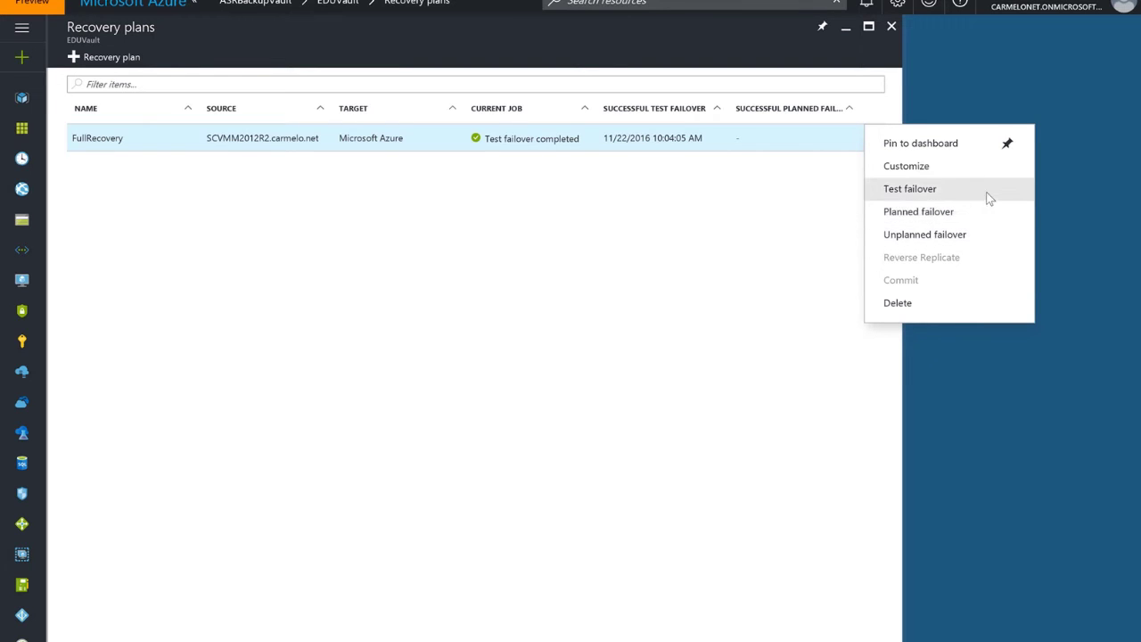
- Run a test failover of the FullRecovery plan using the Latest (lowest RPO) recovery point and the Recovery (mapped) virtual network
click(925, 196)
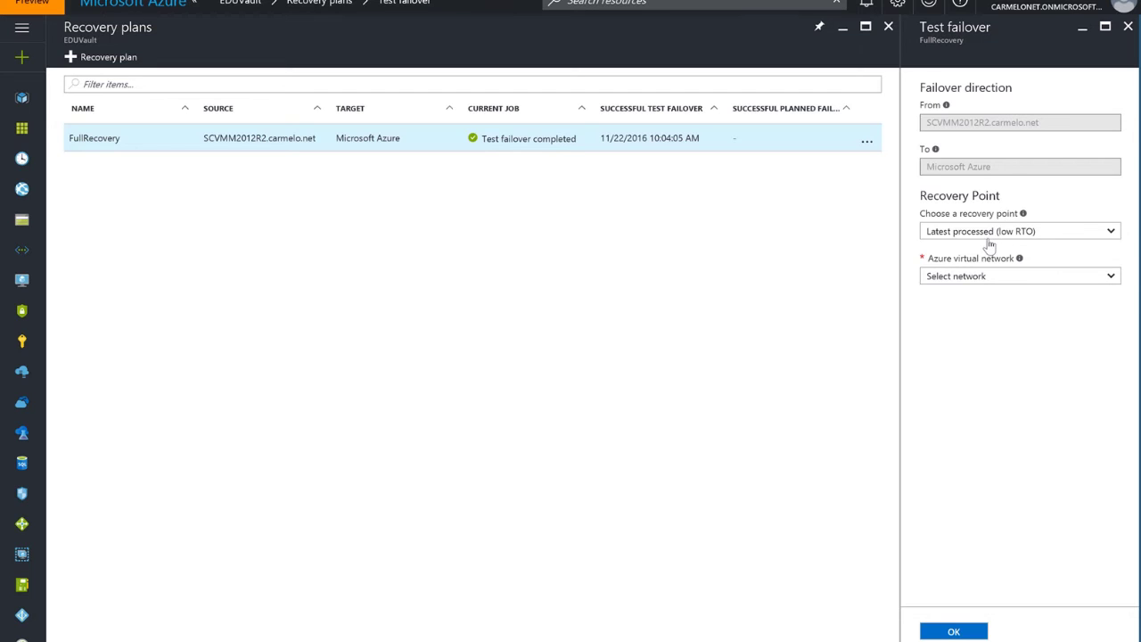
click(989, 245)
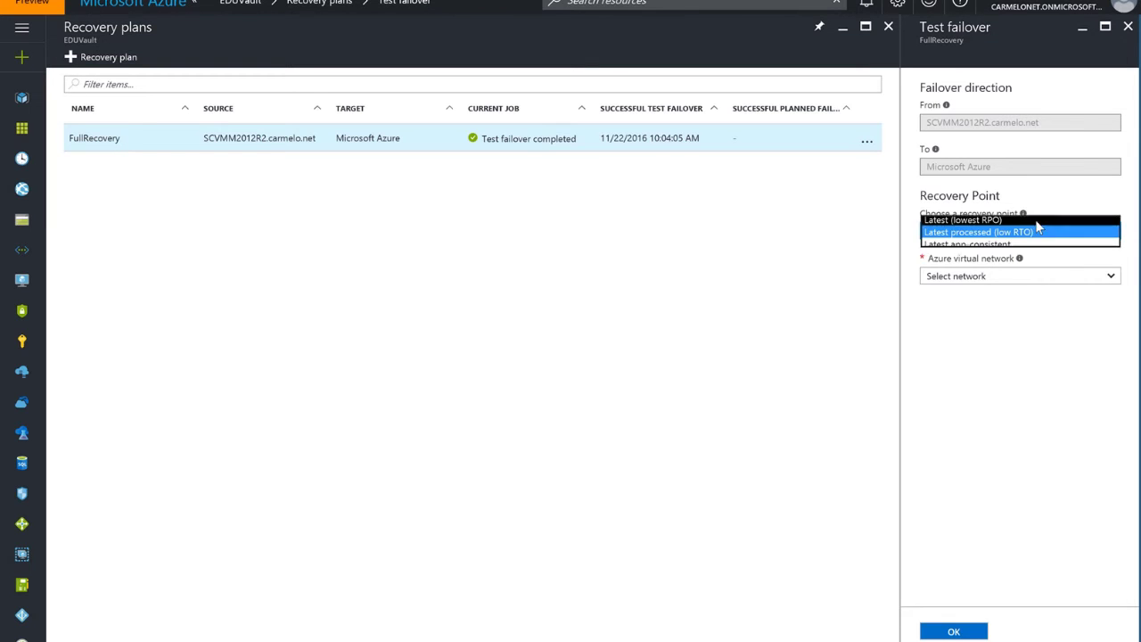
click(1035, 221)
click(1008, 278)
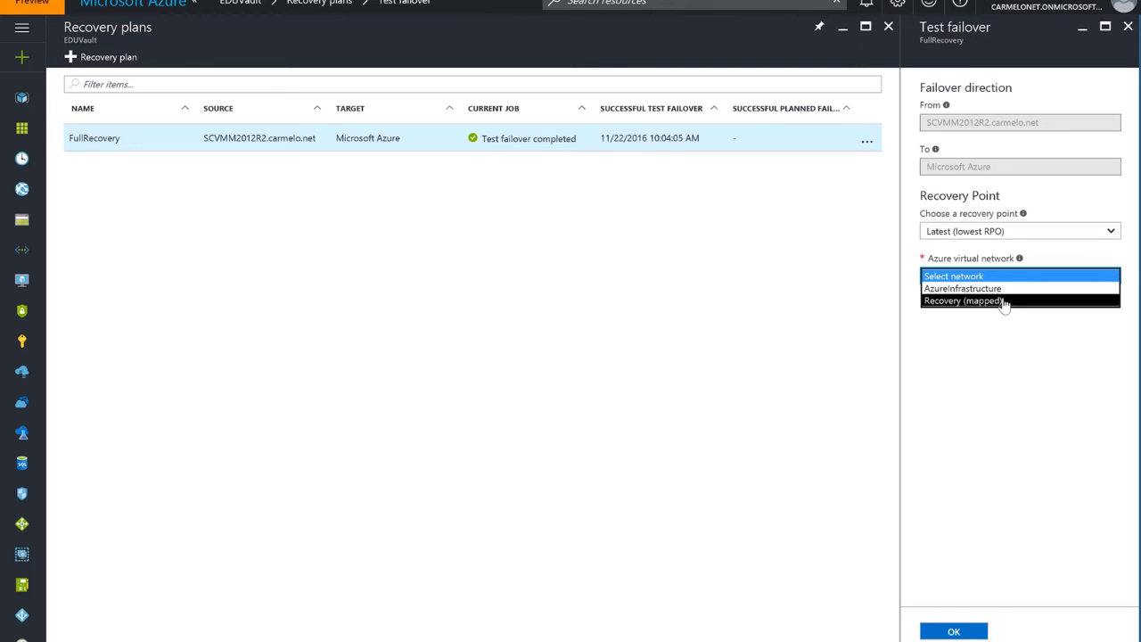
click(1003, 300)
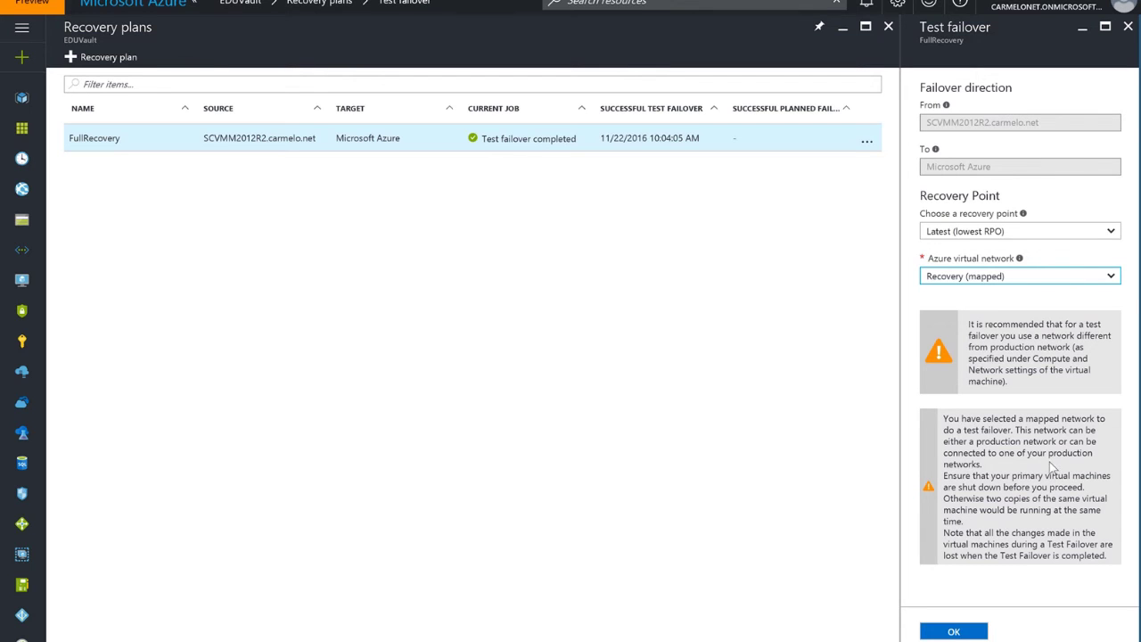
click(980, 280)
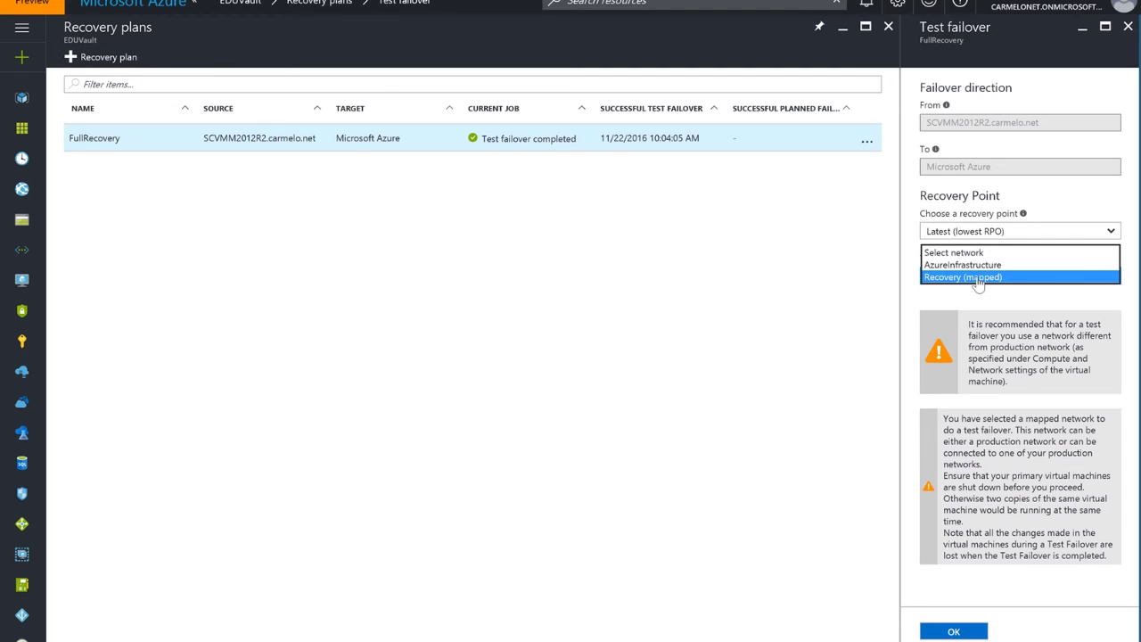
click(978, 277)
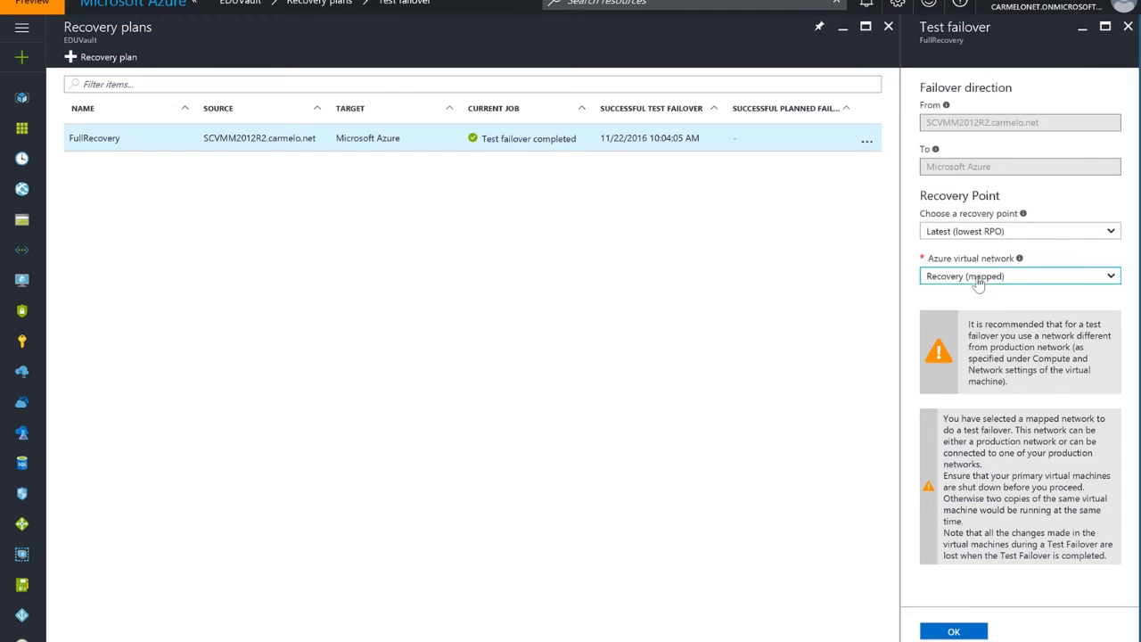
click(959, 633)
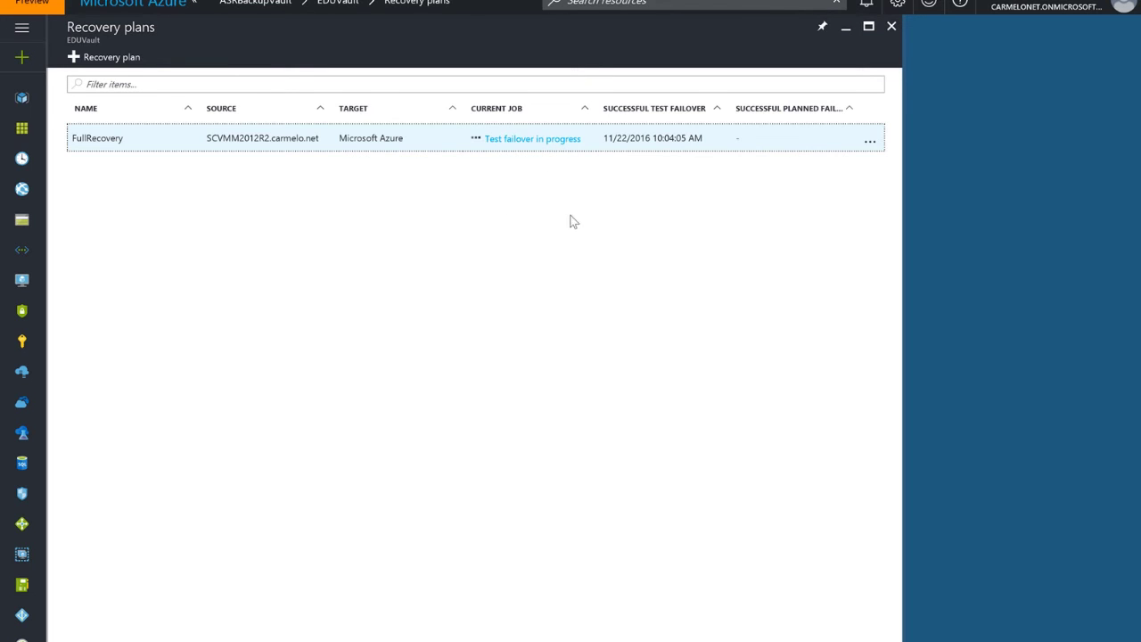
- Open the running test failover job and expand its Recovery plan failover, Group 1 and Group 2 stages to examine their progress
click(534, 140)
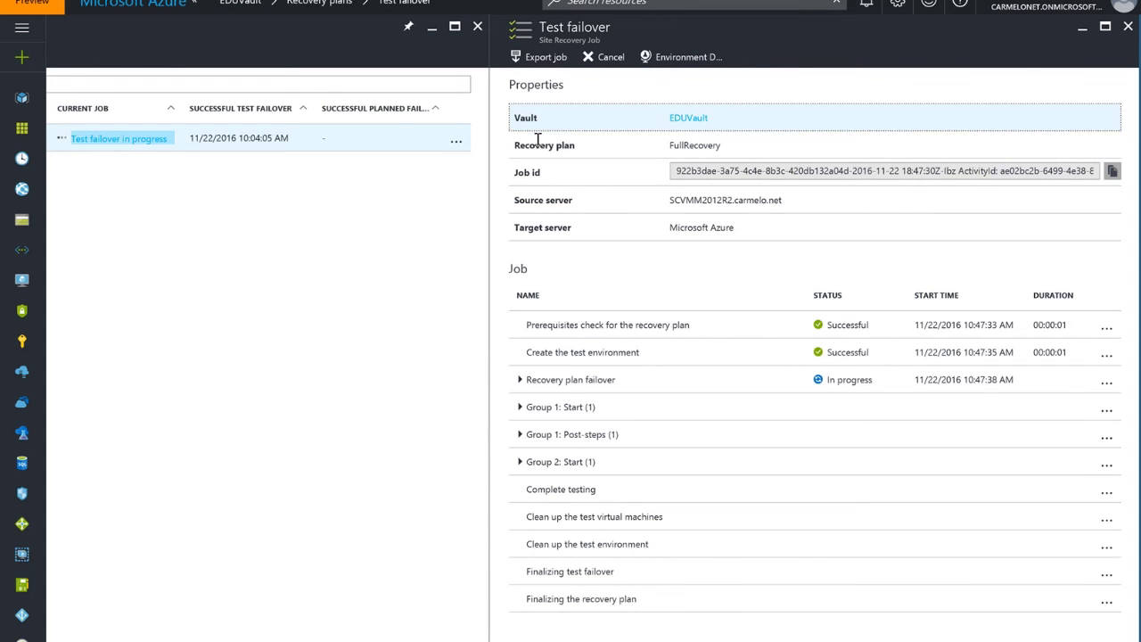
click(520, 380)
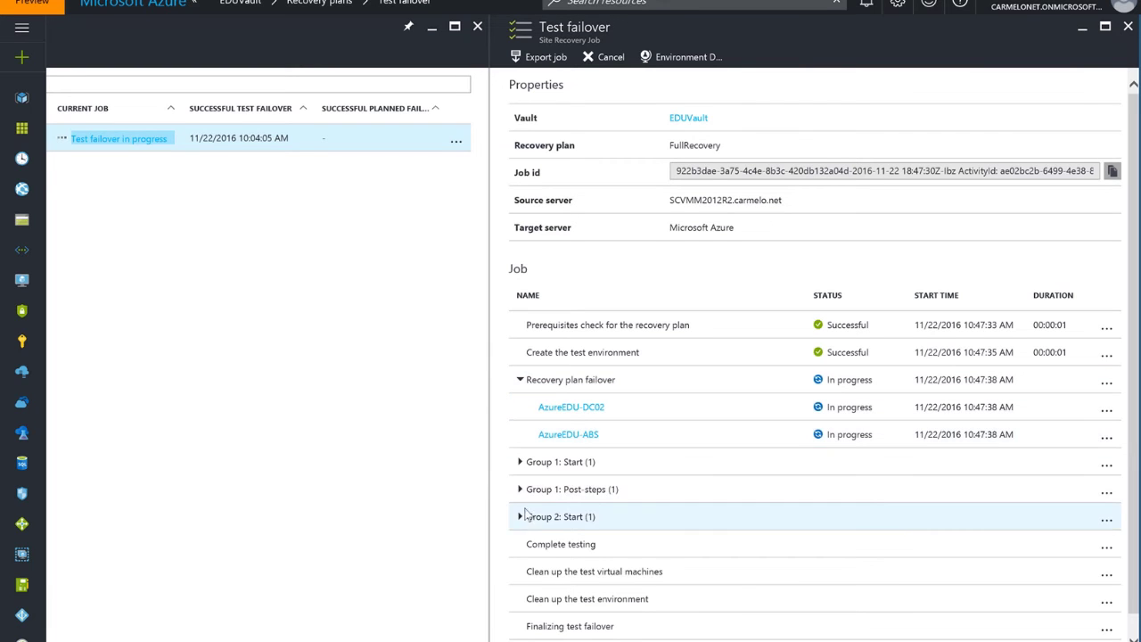
click(522, 468)
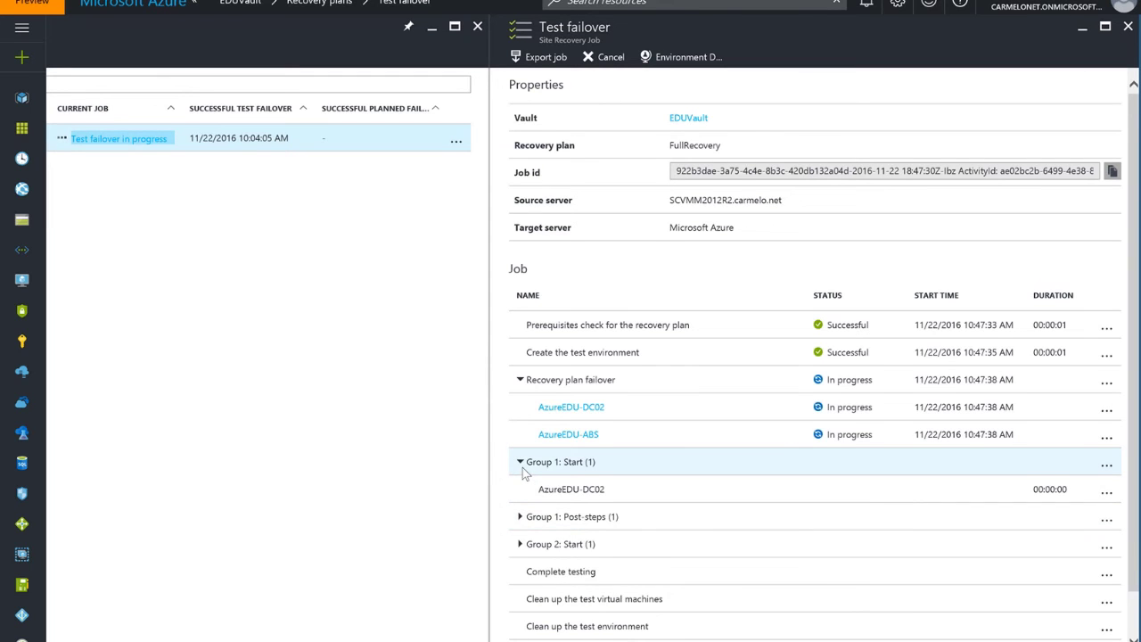
scroll(523, 467, down, 1)
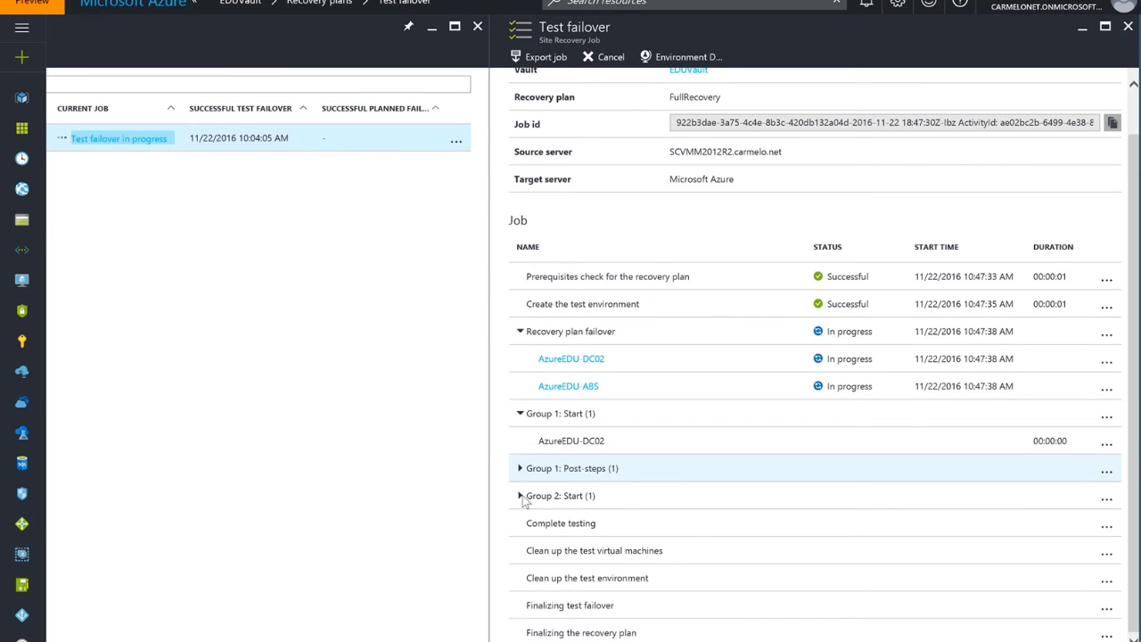
click(520, 469)
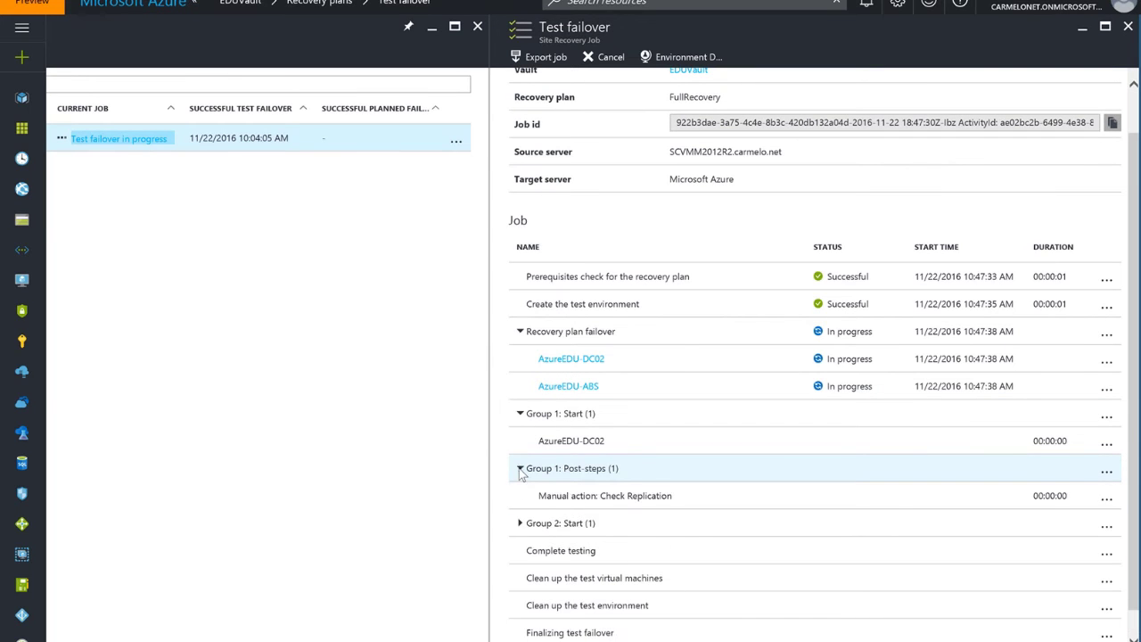
click(522, 524)
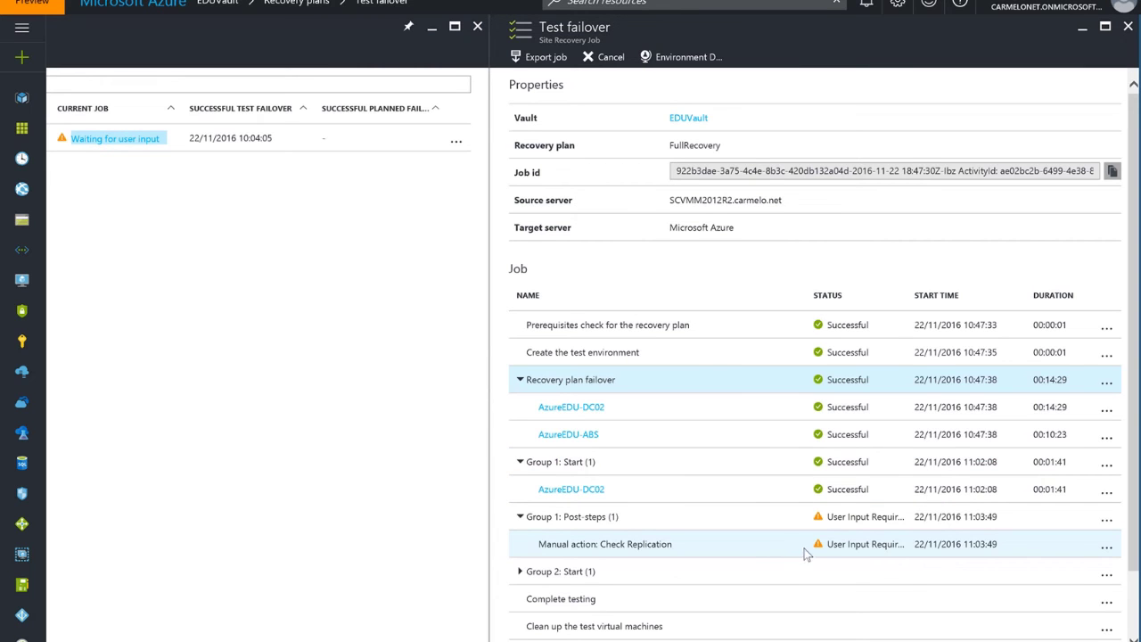
- Complete the Check Replication manual action with the note "Successful replication.", marking the manual actions as completed, and expand Group 2: Start
drag(906, 296, 945, 302)
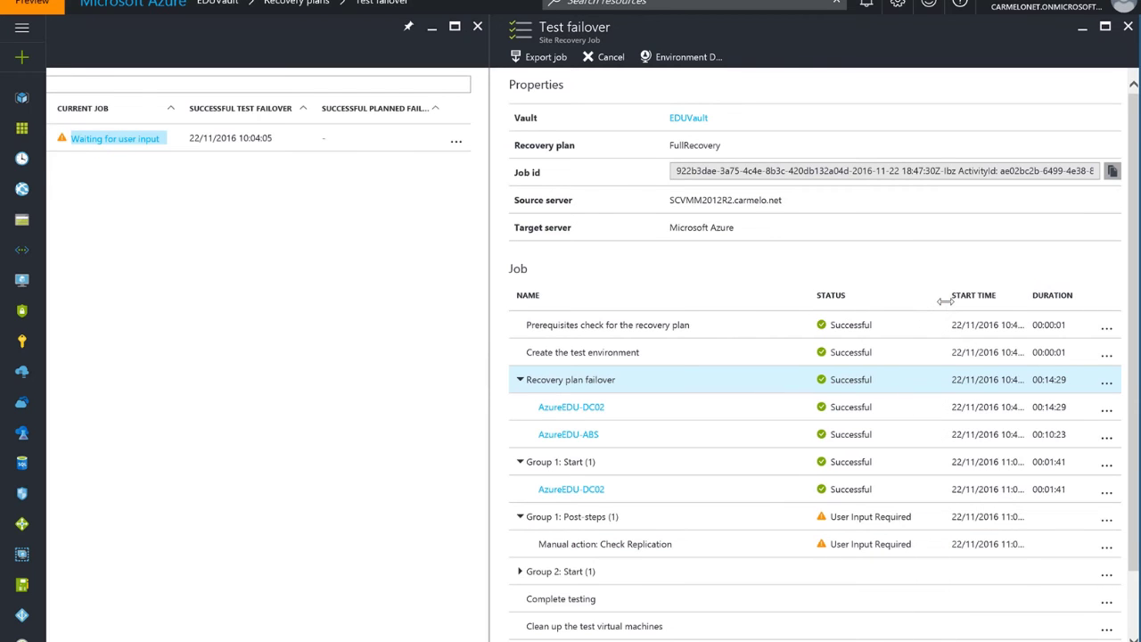
click(1106, 552)
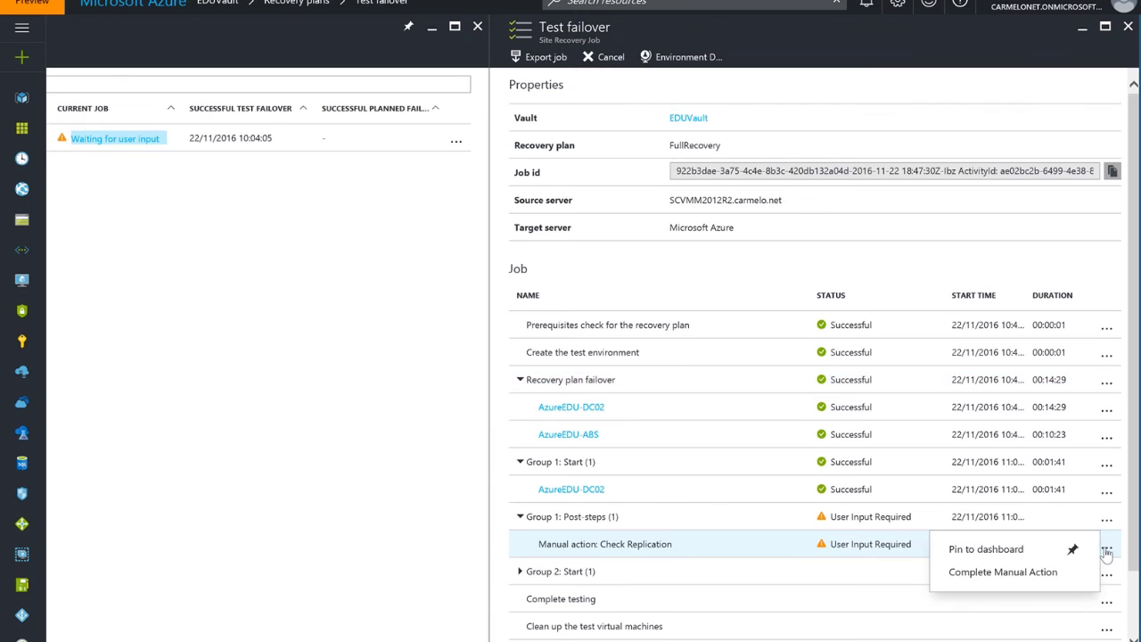
click(1041, 572)
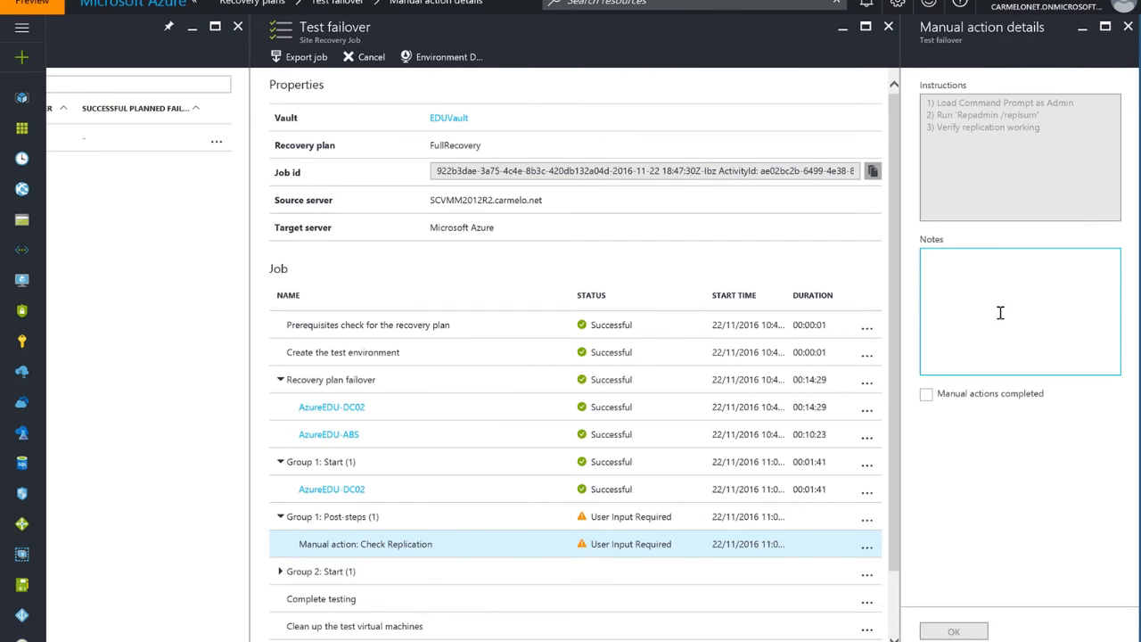
text(Succef)
key(BackSpace)
text(ssful replication.)
click(965, 398)
click(960, 631)
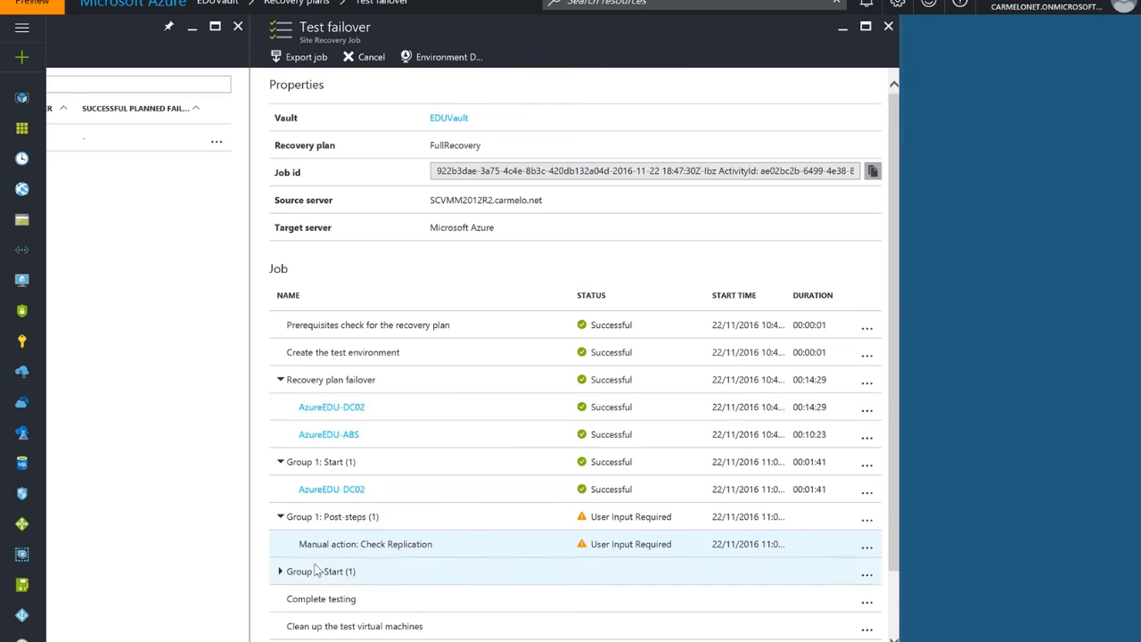
click(282, 574)
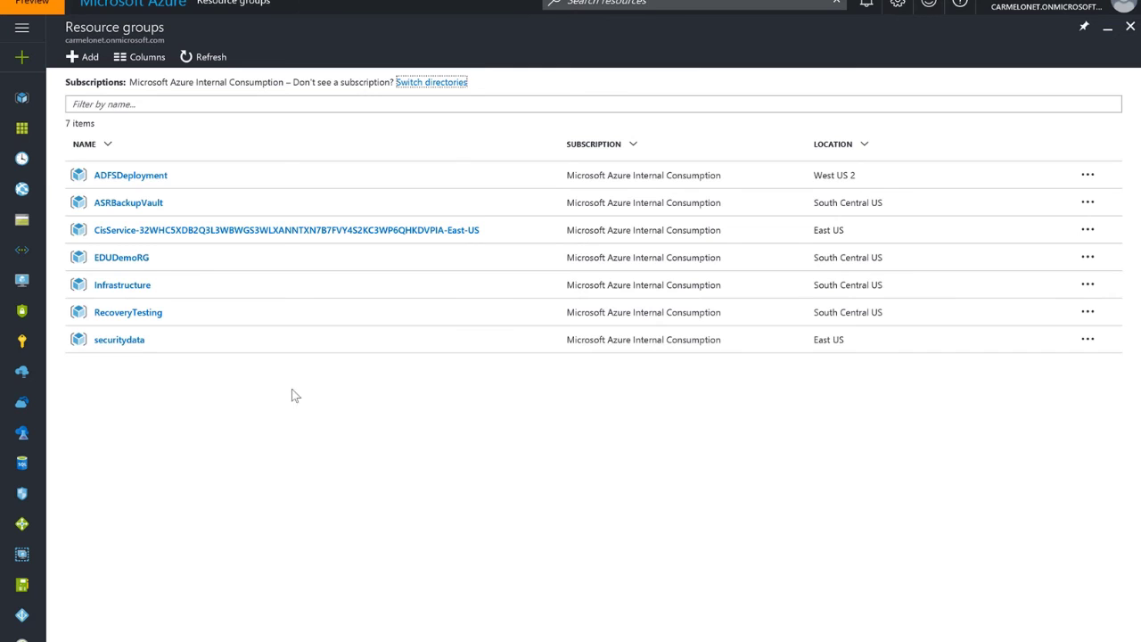
- Examine the AzureEDU-ABS-test virtual machine's size and connection option in the RecoveryTesting resource group, closing both views when done
click(135, 319)
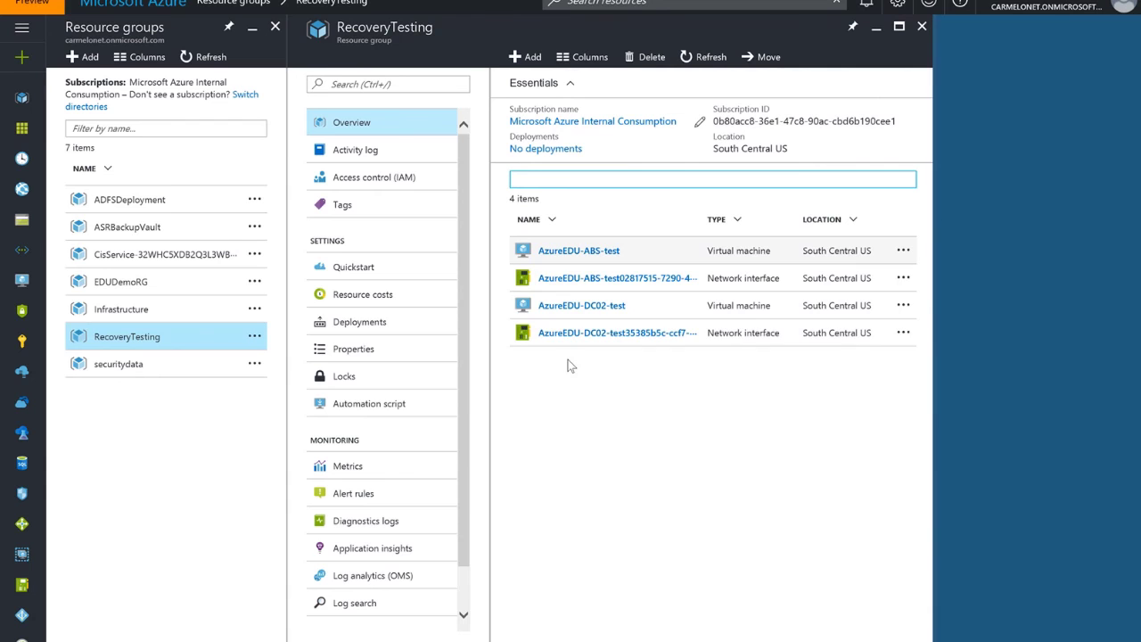
click(579, 251)
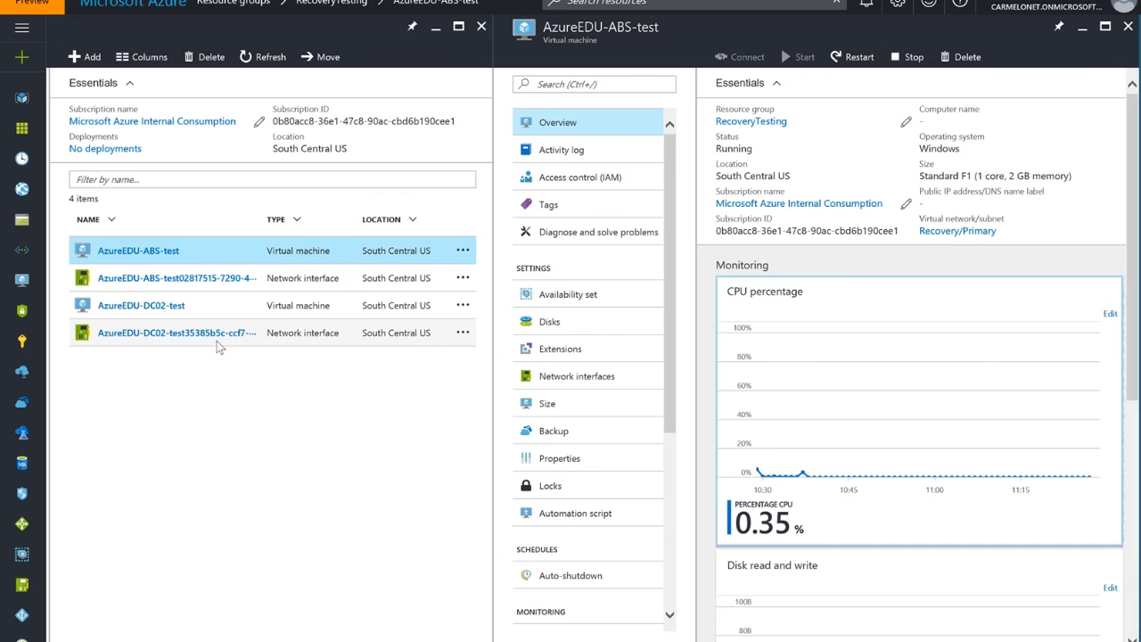
drag(919, 175, 1062, 178)
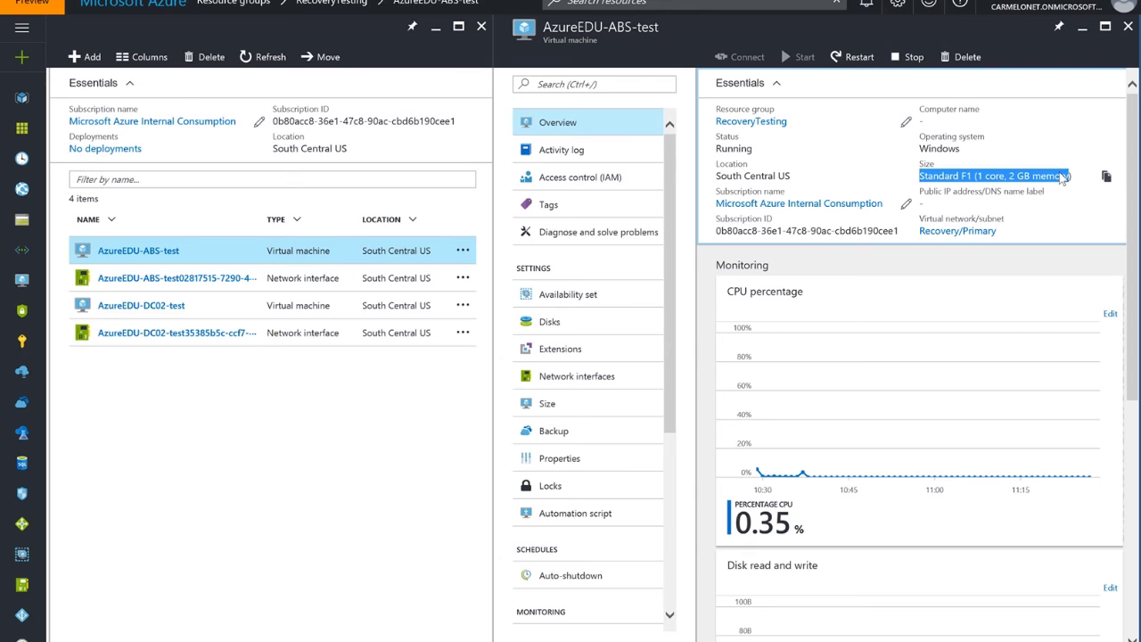
drag(1064, 178, 1071, 176)
drag(739, 60, 712, 59)
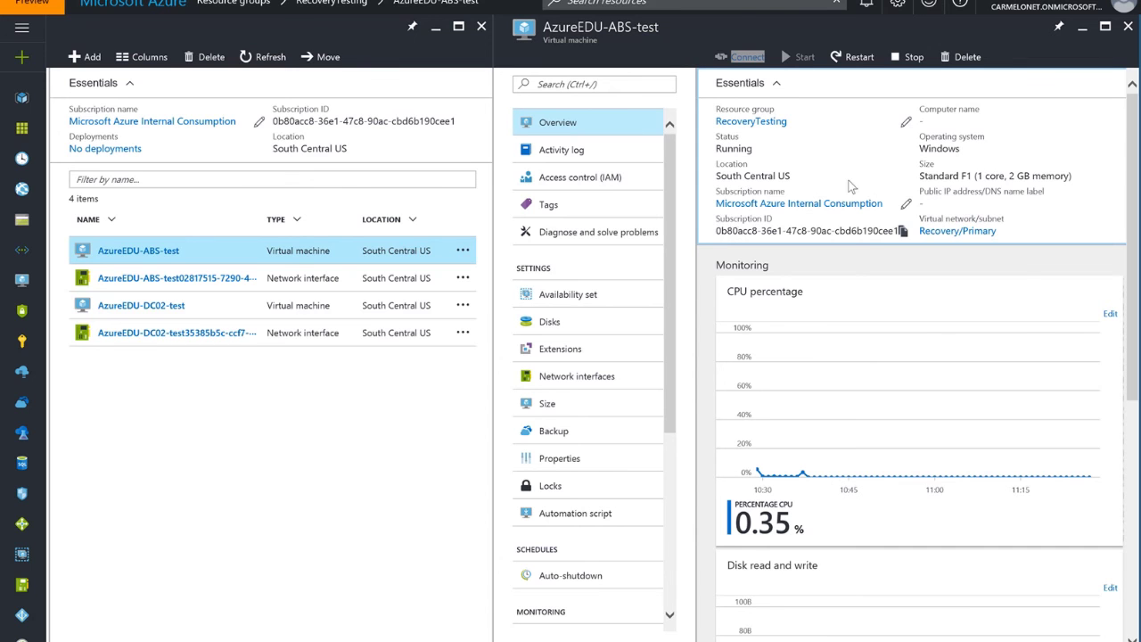
click(1128, 31)
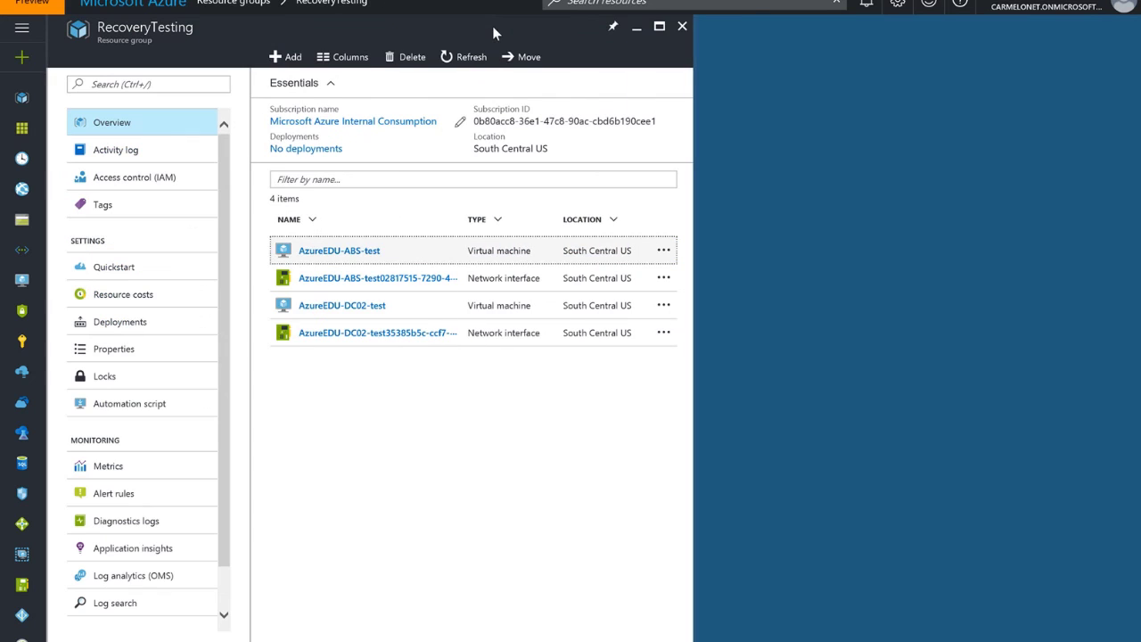
click(683, 27)
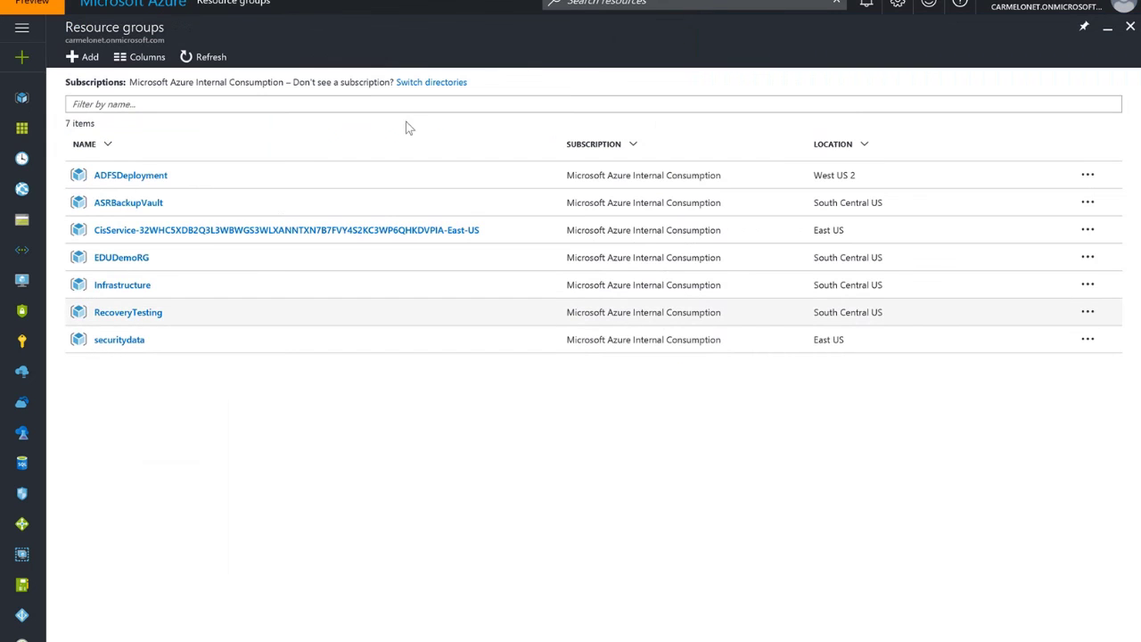
- Open the FullRecovery plan's current test failover job from EDUVault in the ASRBackupVault resource group
click(123, 204)
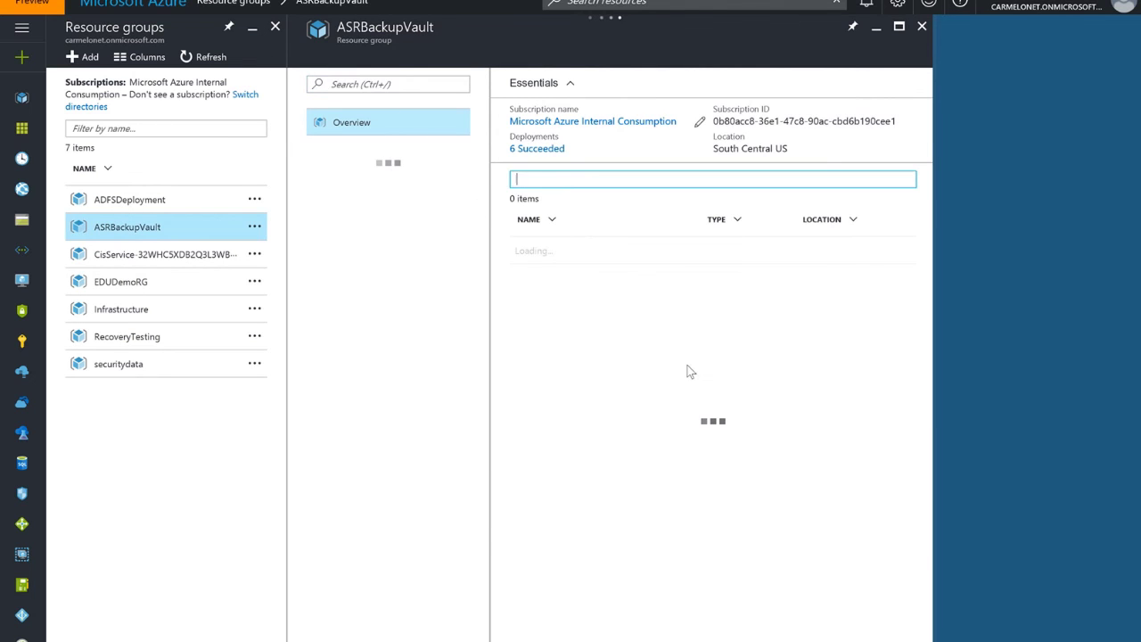
click(558, 361)
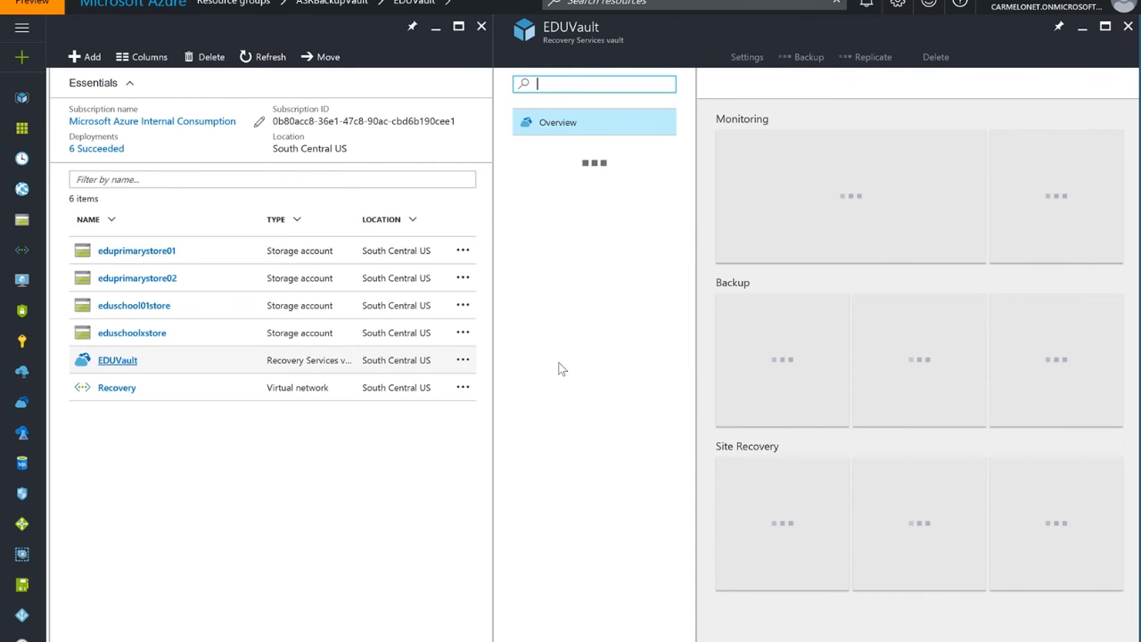
click(898, 526)
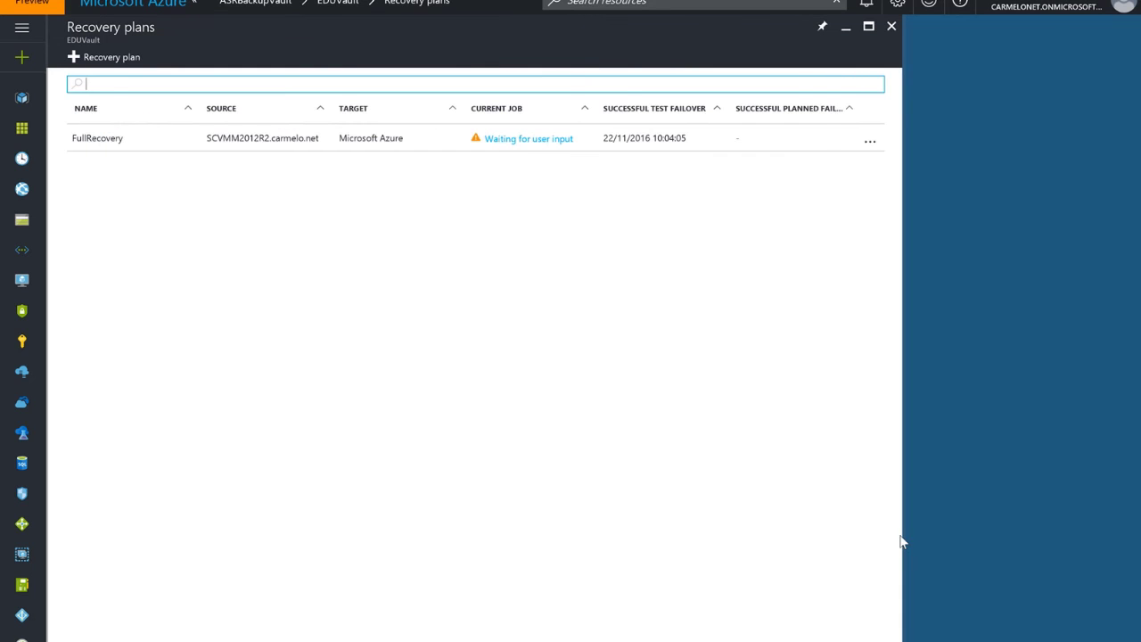
triple_click(532, 141)
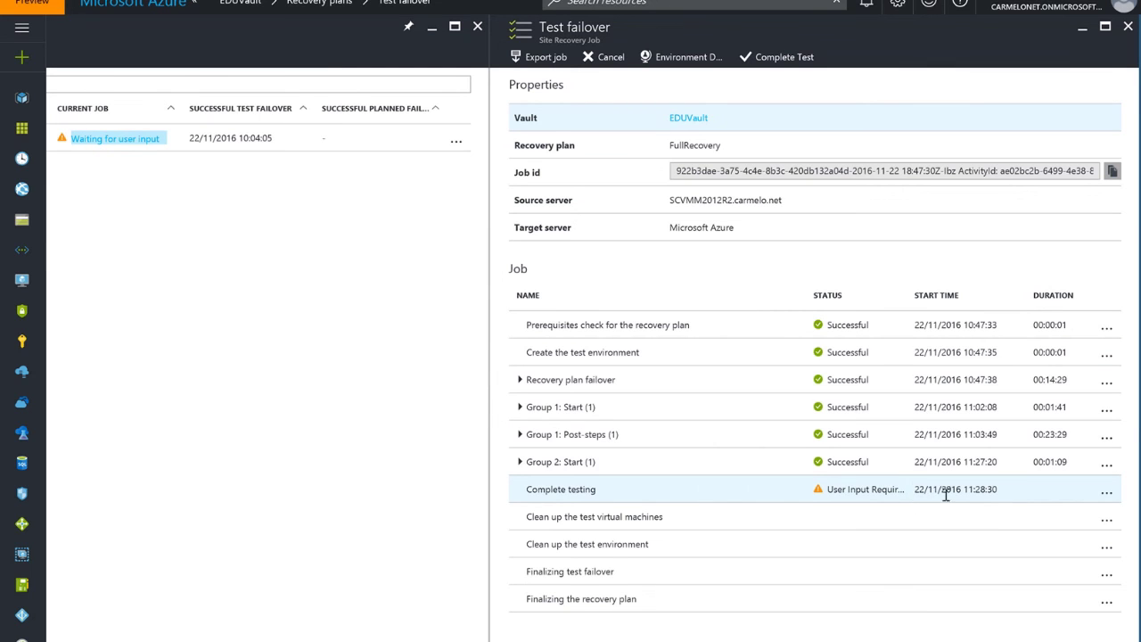
- Complete the test failover with the note "Recovery Testing Was Successful." and confirm testing is complete so the test virtual machines are deleted
click(775, 67)
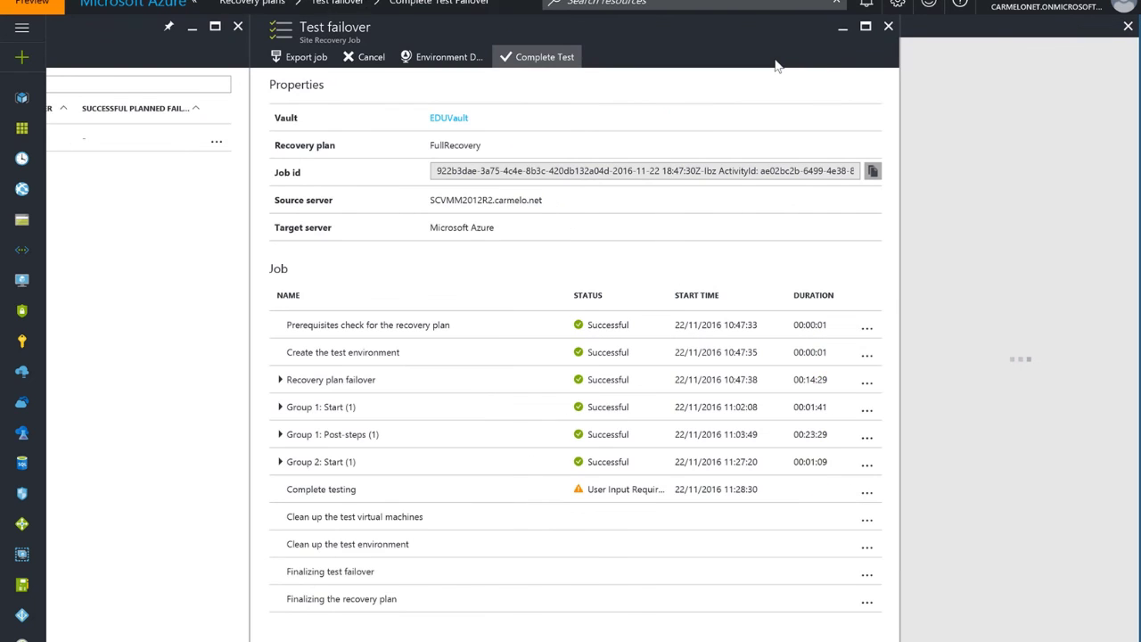
click(952, 141)
text(R)
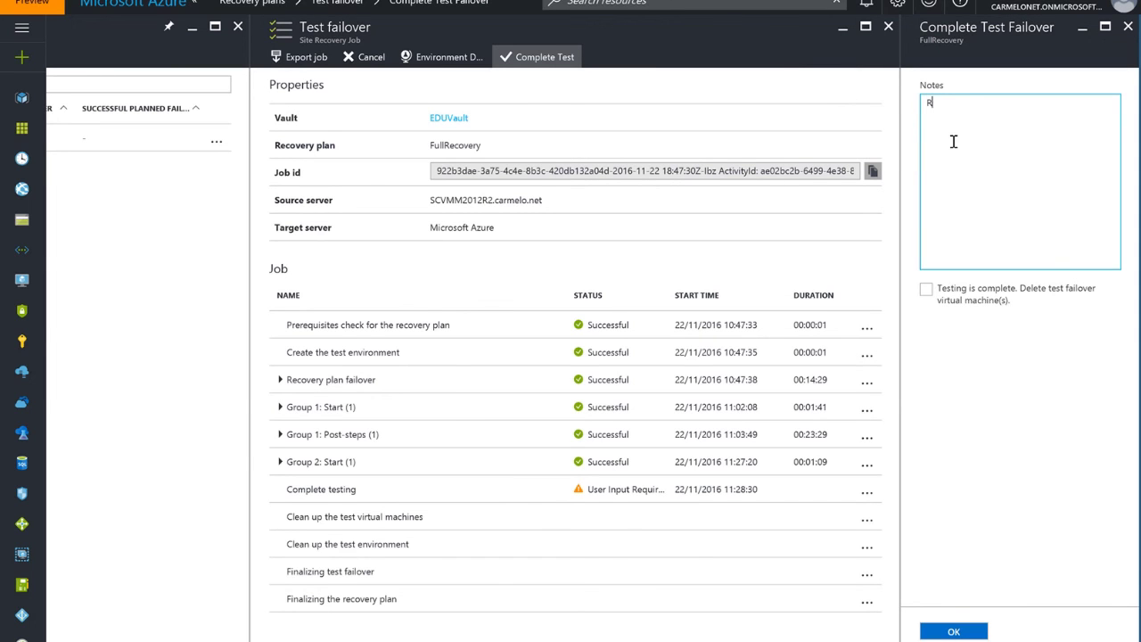
text(ecovery Testing Was Succes)
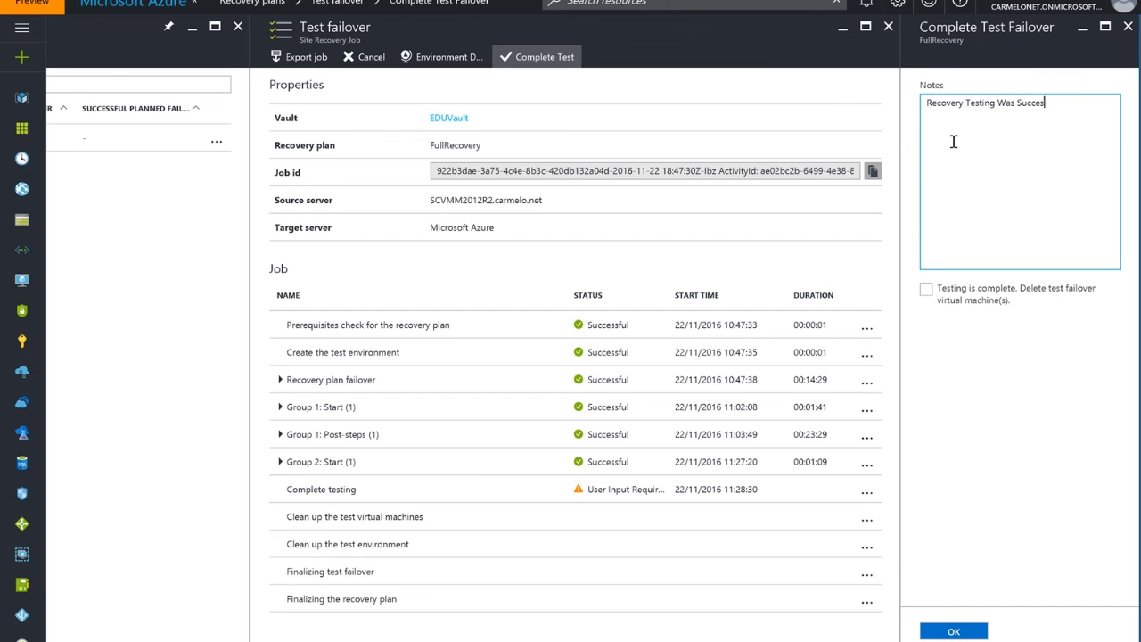
text(sful.)
click(926, 290)
click(943, 632)
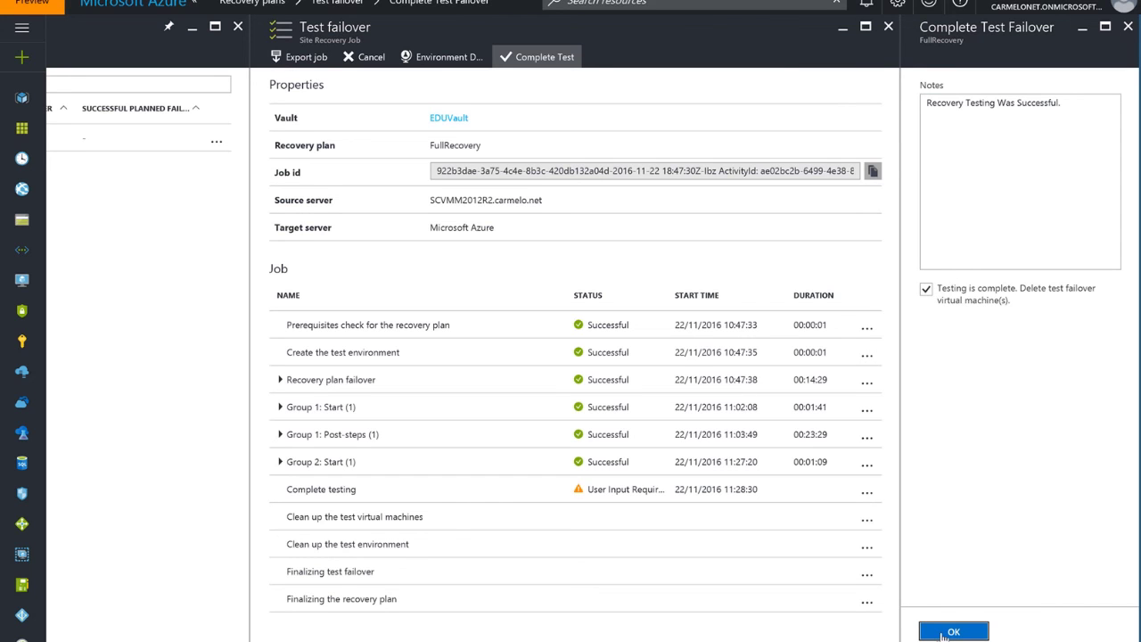